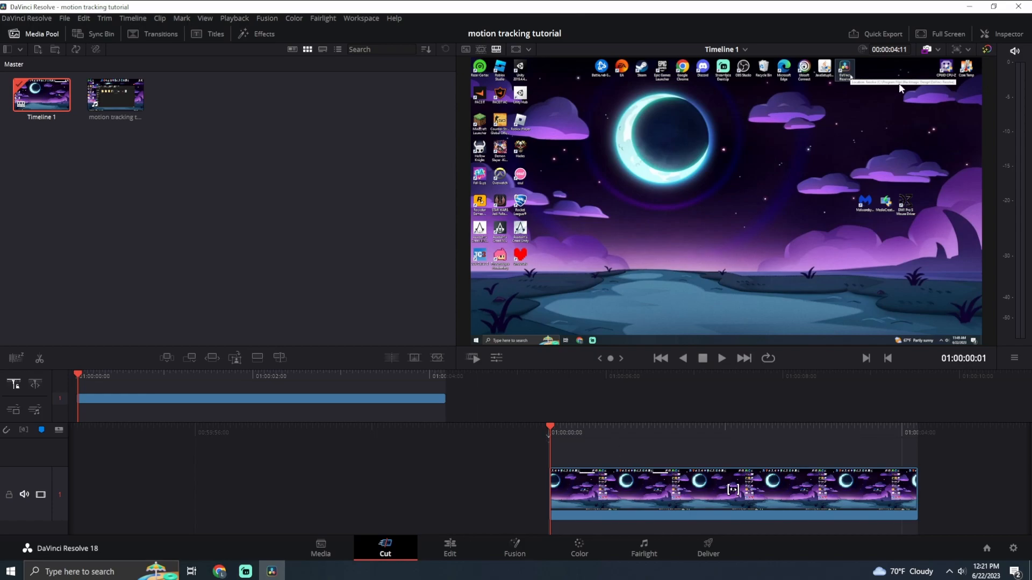
Play the timeline through to preview the screen-recording clip, and return the playhead to its start.
click(722, 358)
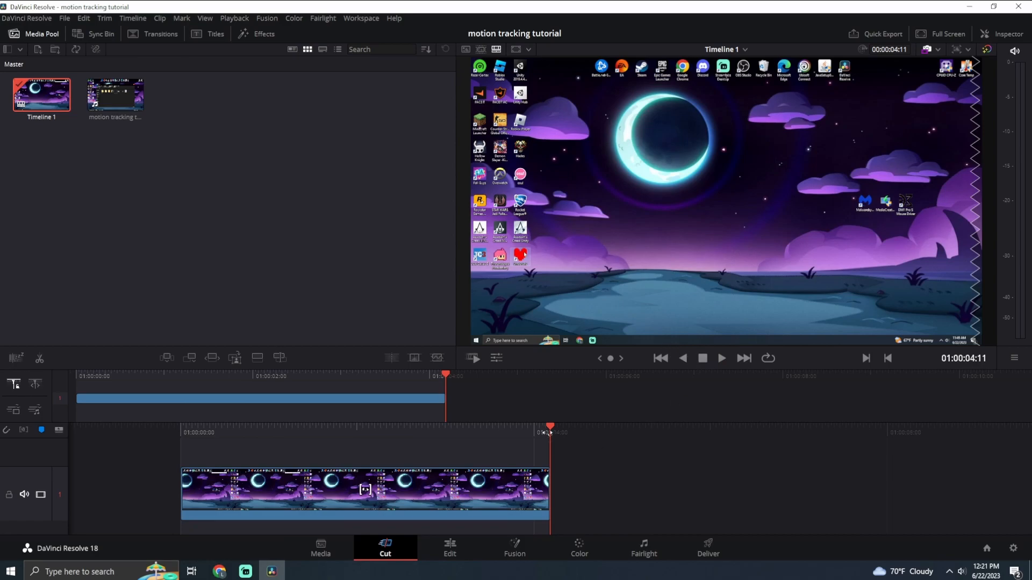
key(Home)
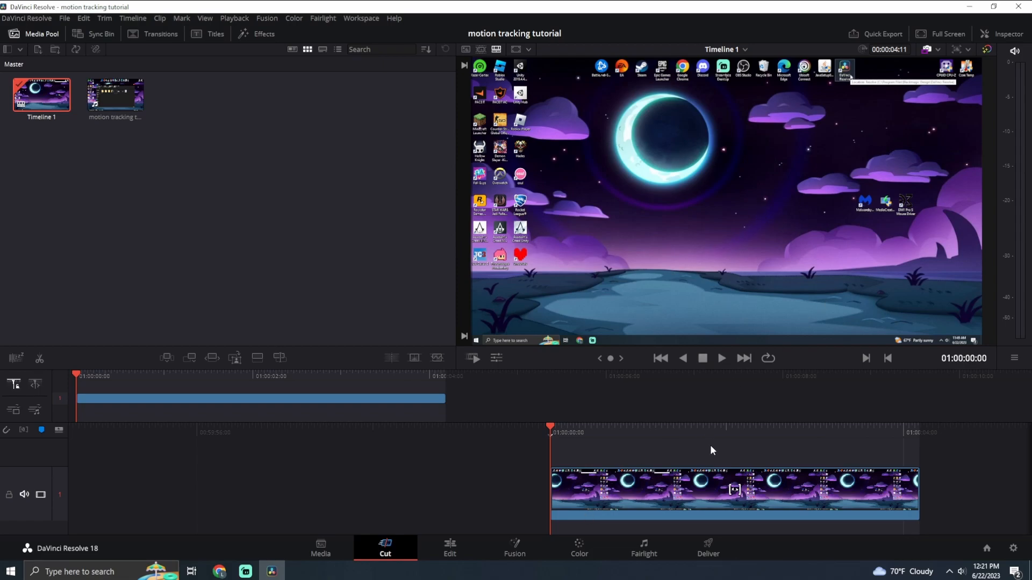
Open the clip on the Edit page and turn on the Transform overlay in the viewer.
click(713, 482)
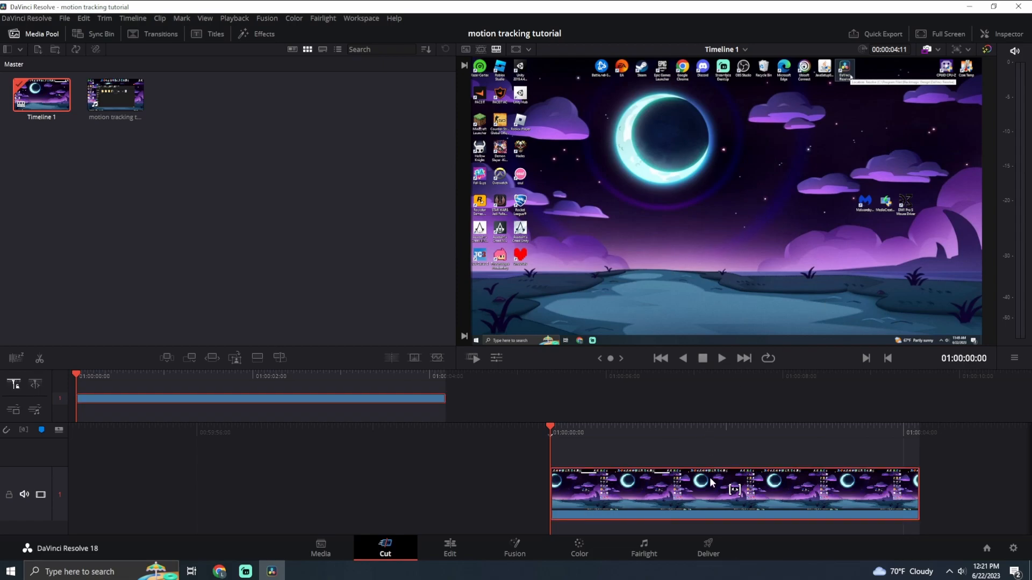
click(429, 544)
click(497, 458)
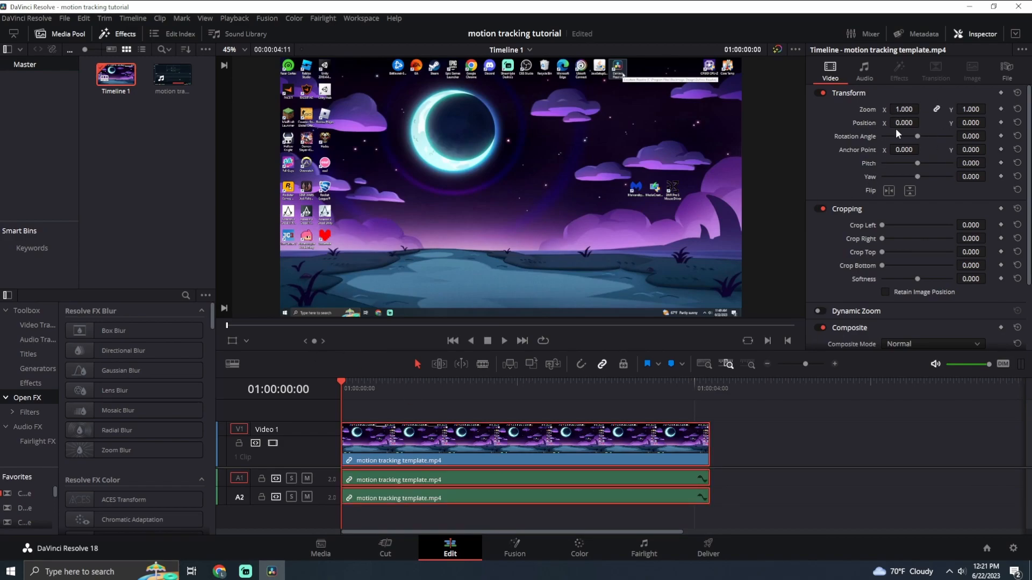
click(233, 340)
click(246, 341)
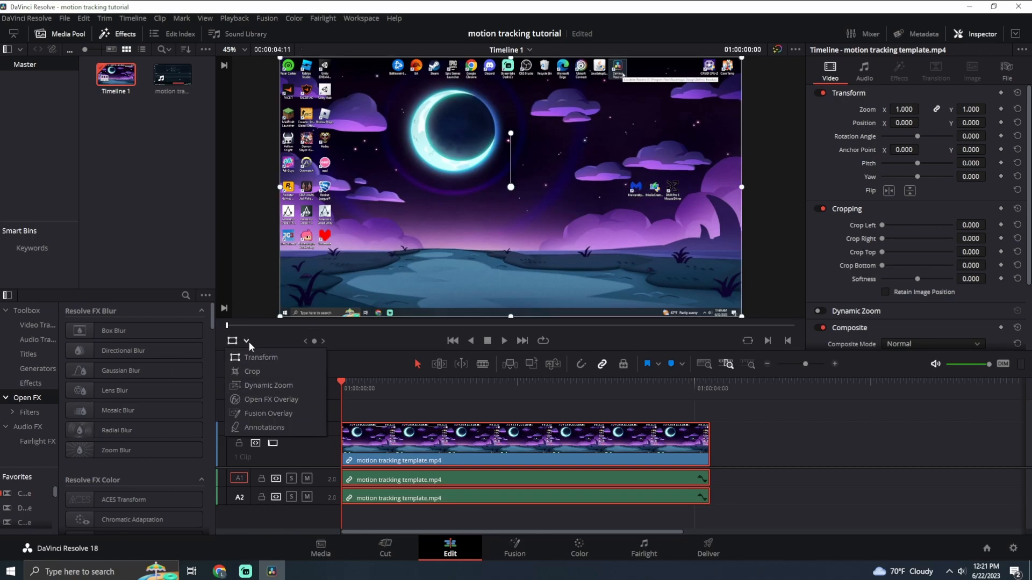
click(249, 342)
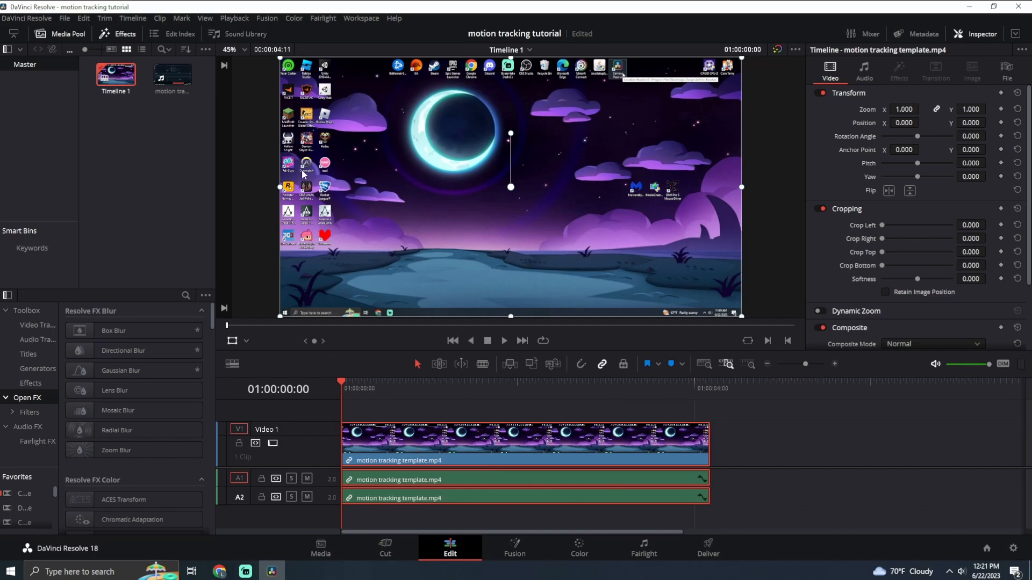
Keyframe Zoom and Position at the clip's first frame, and enlarge the clip to a zoom of 3.190 around the recorded cursor.
click(1001, 109)
click(1002, 123)
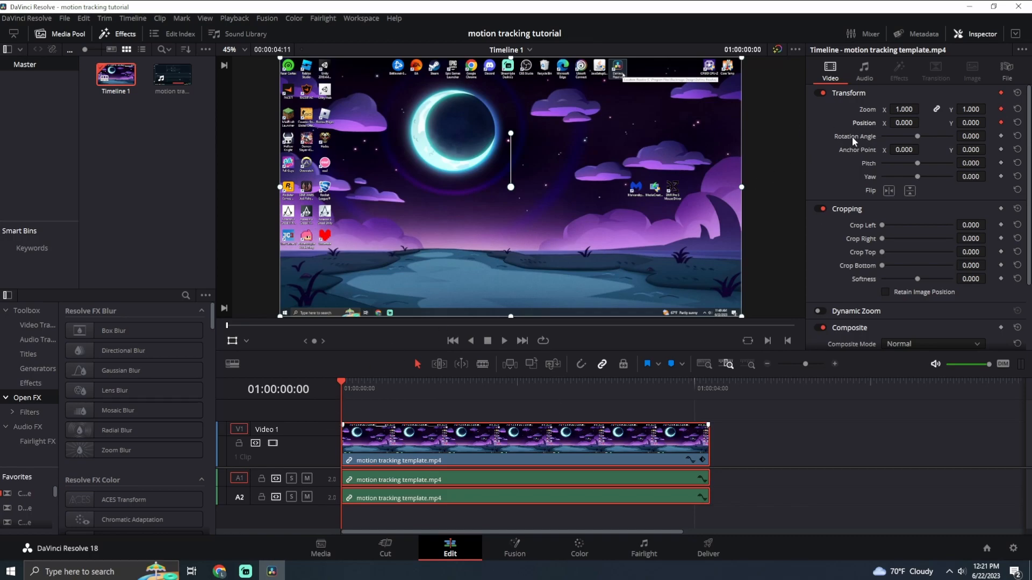
drag(909, 110, 1017, 109)
drag(682, 138, 334, 323)
drag(580, 96, 588, 267)
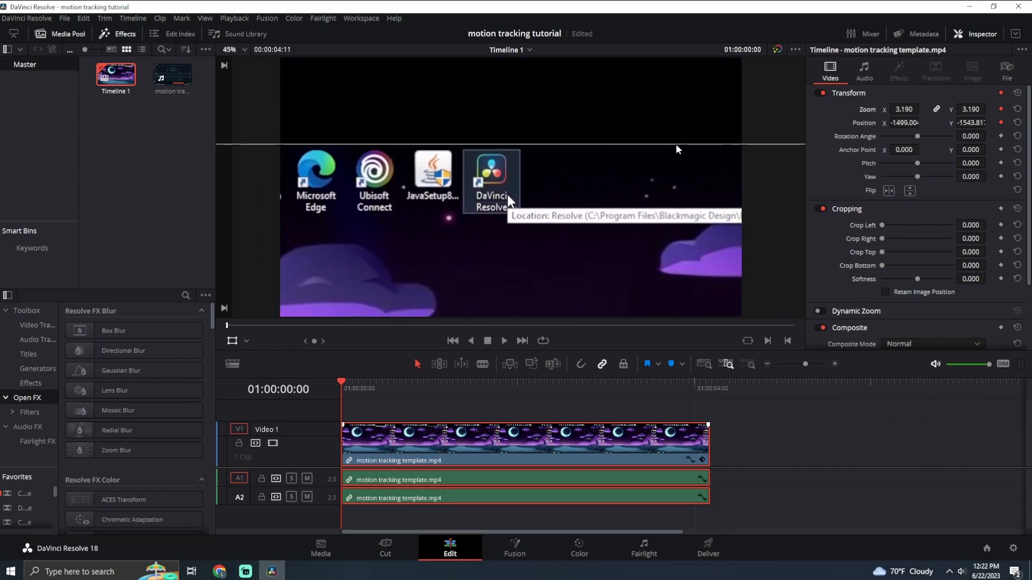
drag(621, 139, 604, 171)
key(ctrl+z)
key(ctrl+z)
key(ctrl+z)
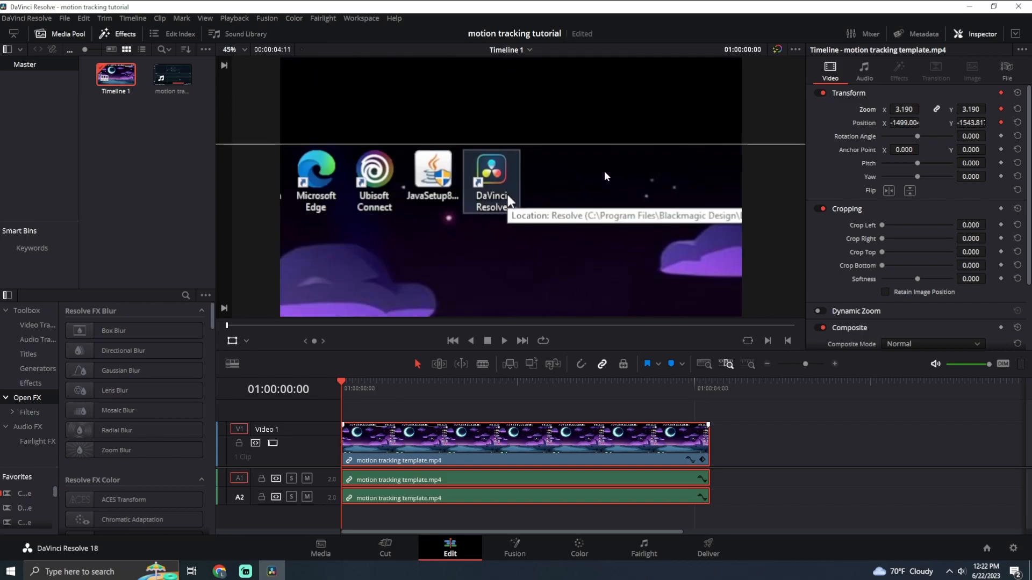
Raise the clip's zoom to 4.590 and move the recorded cursor towards the middle of the frame.
drag(637, 95, 506, 262)
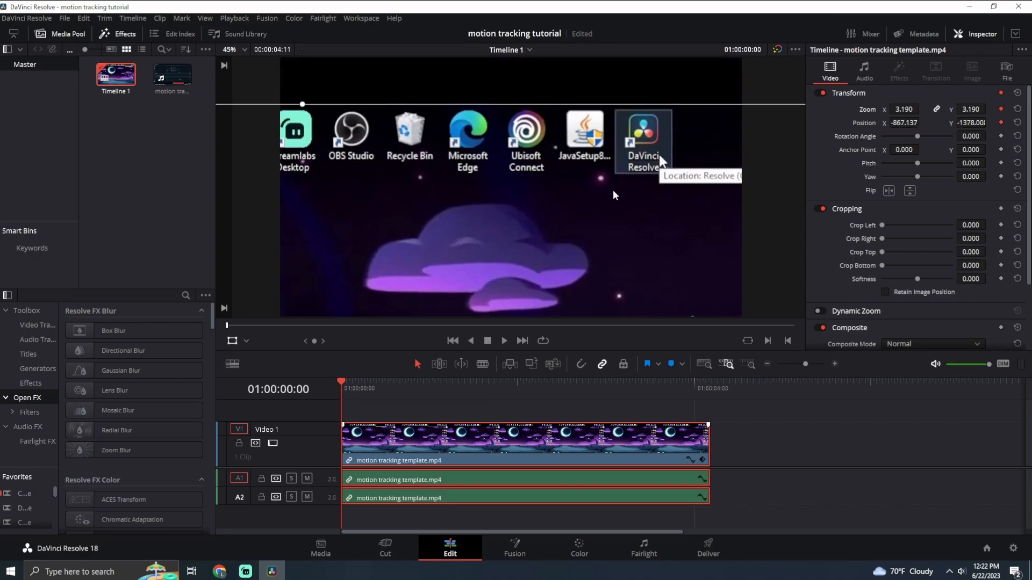
drag(901, 106, 976, 108)
drag(633, 152, 507, 224)
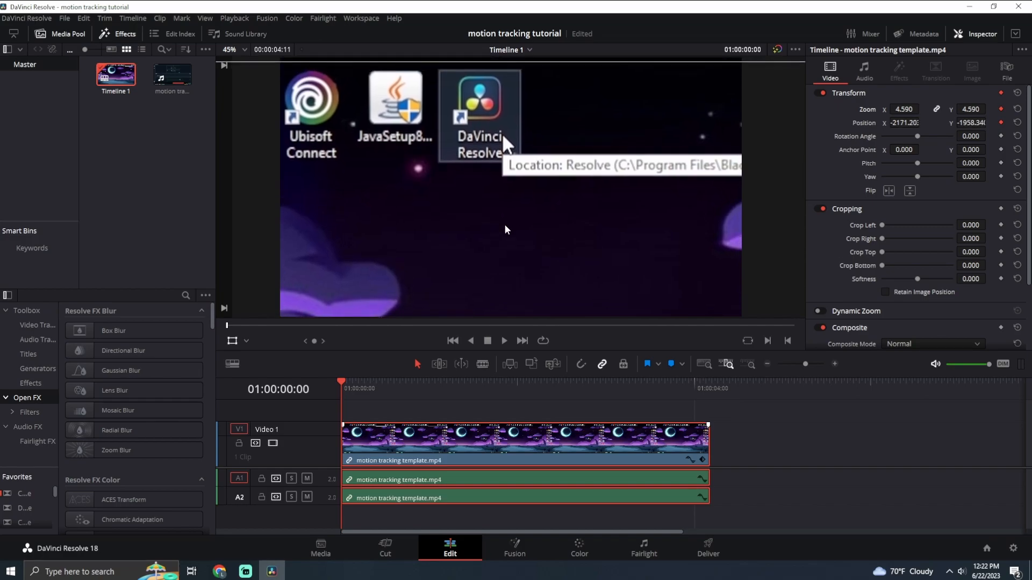
Set the zoom to 7.320 and centre the recorded cursor in the frame, with Position at about -3437, -3405.
drag(903, 107, 936, 109)
drag(653, 156, 395, 268)
drag(469, 137, 552, 220)
drag(905, 109, 927, 108)
drag(602, 141, 478, 274)
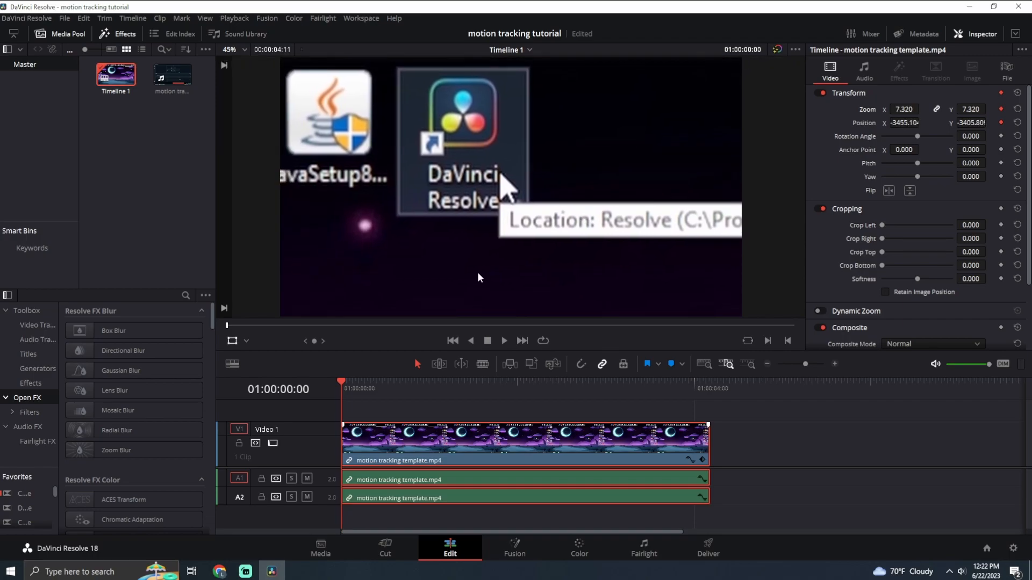
drag(646, 229, 646, 224)
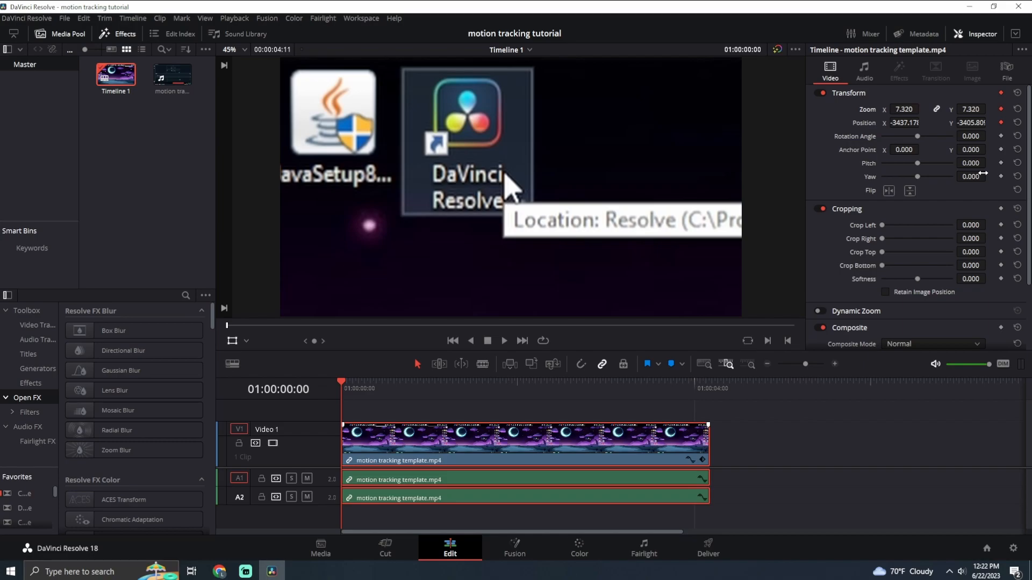
Play and step through the opening frames to find where the recorded cursor starts moving.
key(Right)
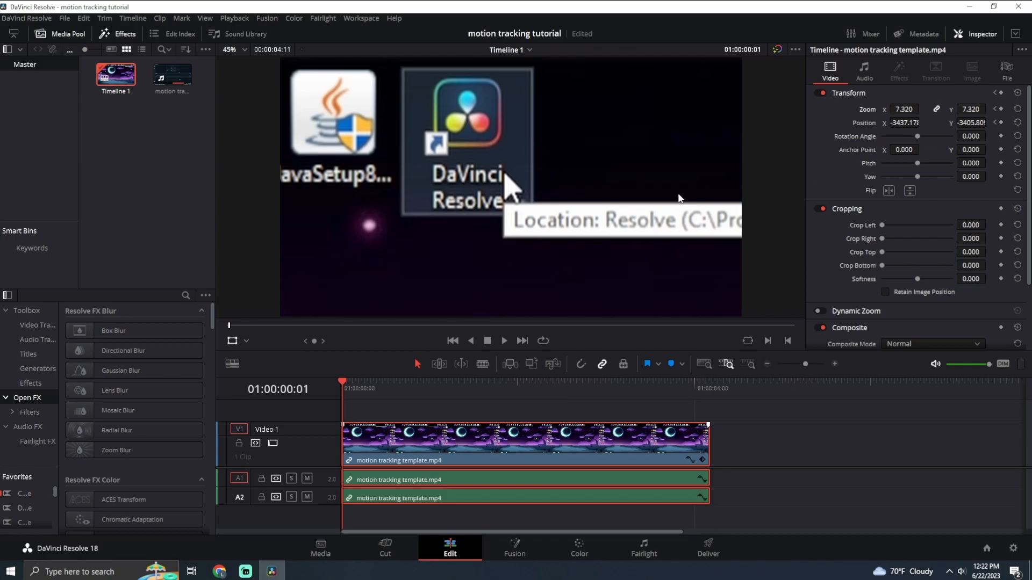
key(Right)
key(Right)
key(Right)
key(Right)
key(Right)
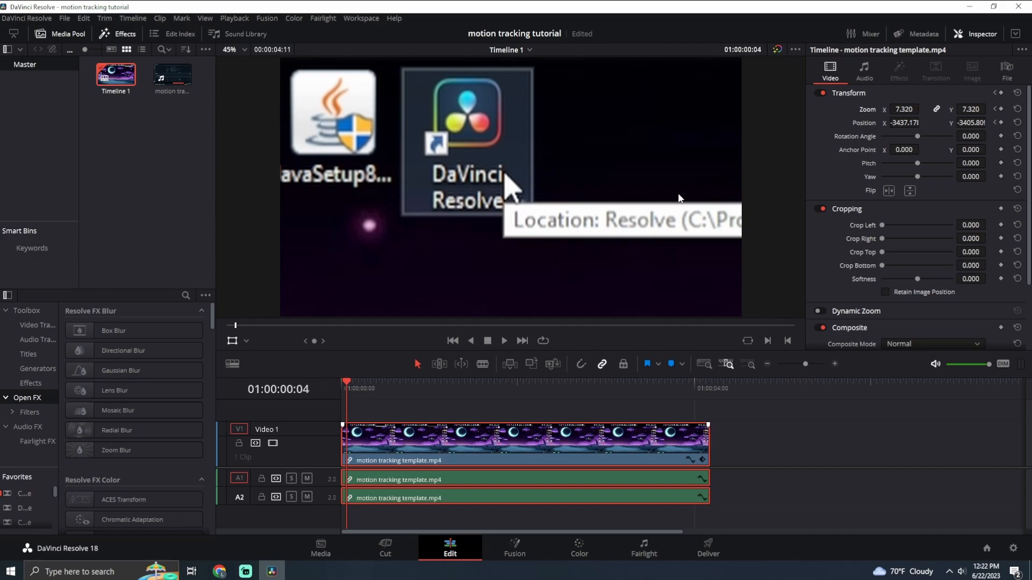
click(504, 341)
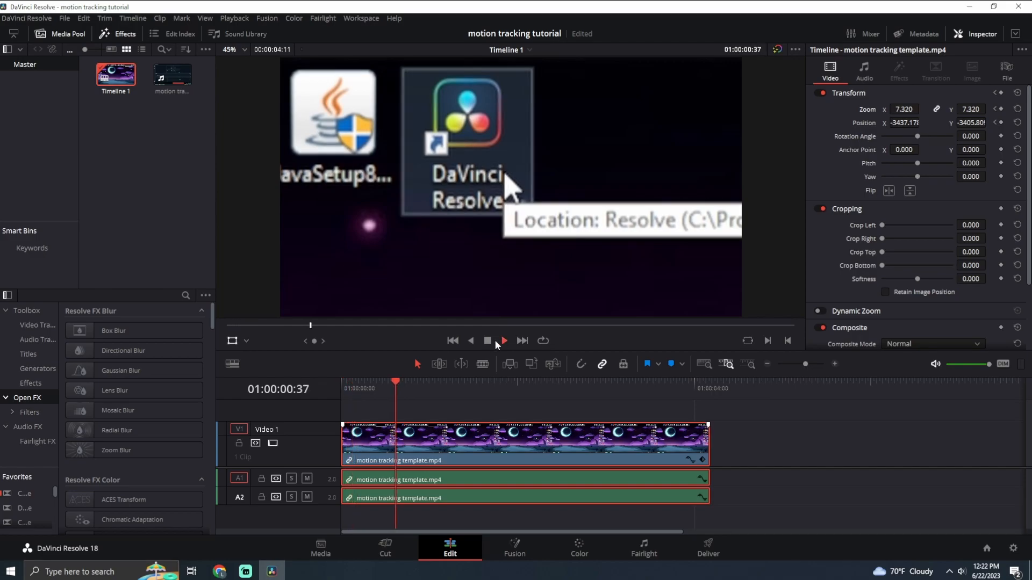
key(Left)
key(Left)
key(Left)
key(Left)
key(Left)
key(Left)
key(Left)
key(Left)
key(Left)
key(Left)
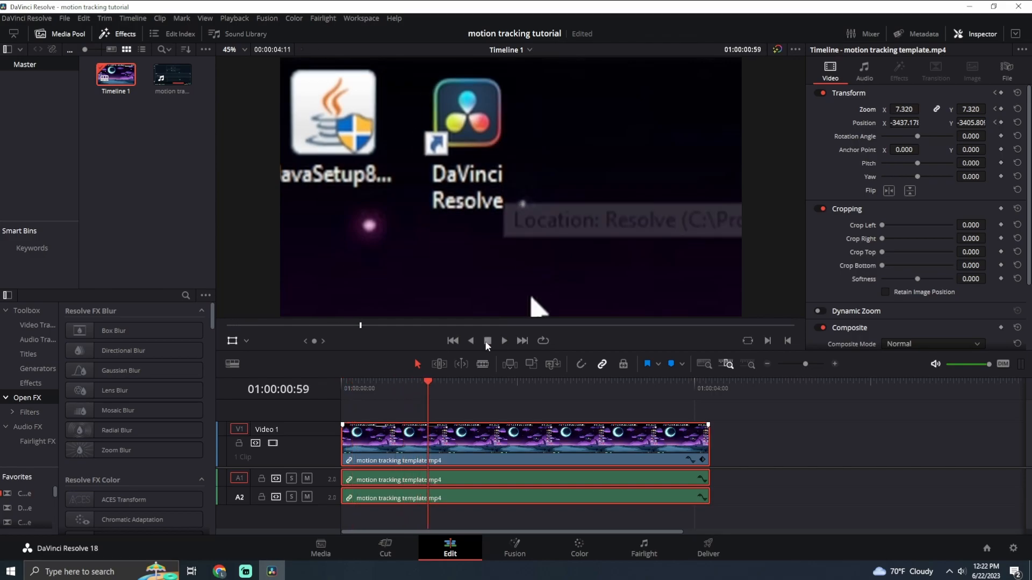
key(Left)
key(Left)
key(Left)
key(Left)
key(Left)
key(Left)
key(Left)
key(Left)
key(Left)
key(Left)
key(Left)
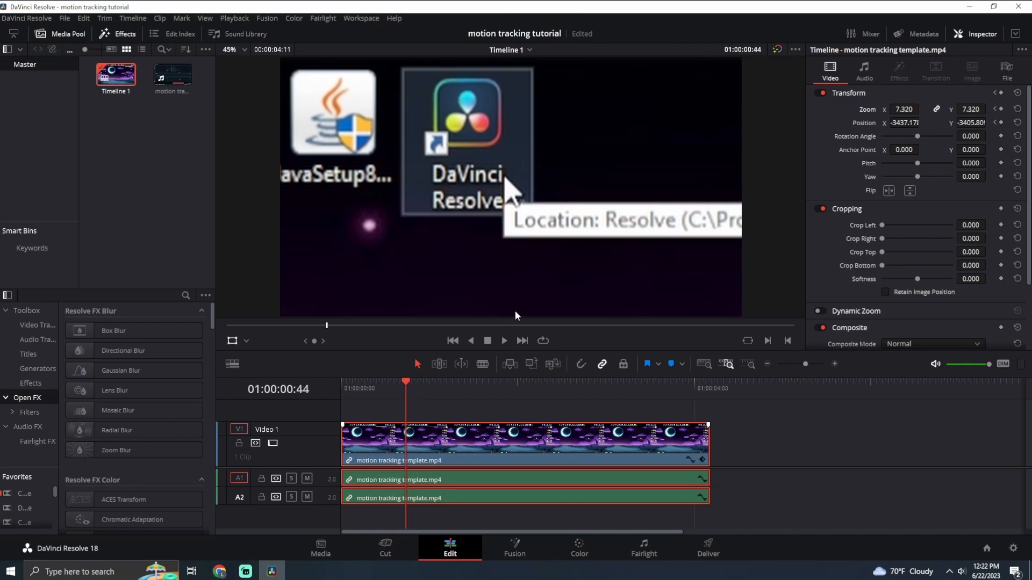
key(Right)
key(Right)
key(Right)
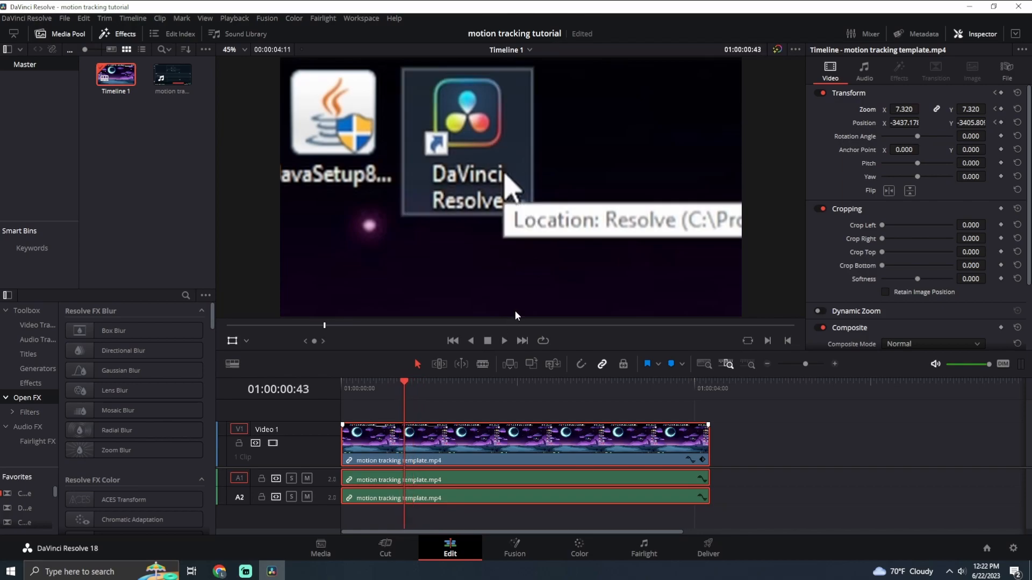
Recentre the recorded cursor at frames 00:44 and 00:45, with Position about -3448, -3381 and about -3497, -3343.
mouse_move(505, 290)
mouse_down()
mouse_move(507, 276)
mouse_move(503, 290)
mouse_up()
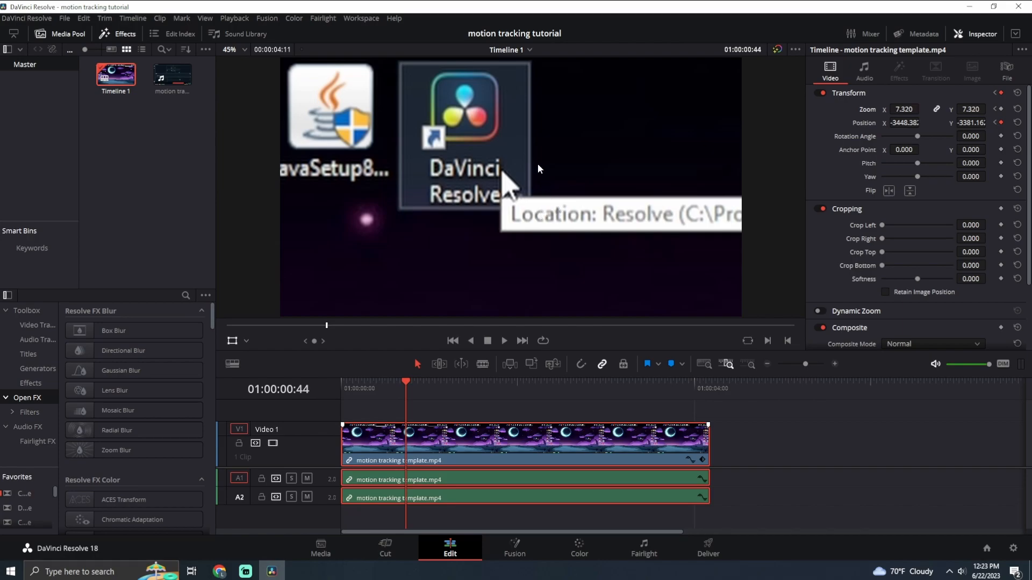
key(Right)
drag(575, 215, 566, 205)
Recentre the cursor at frames 00:46 and 00:47, with Position about -3520, -3320 and about -3526, -3273.
key(Right)
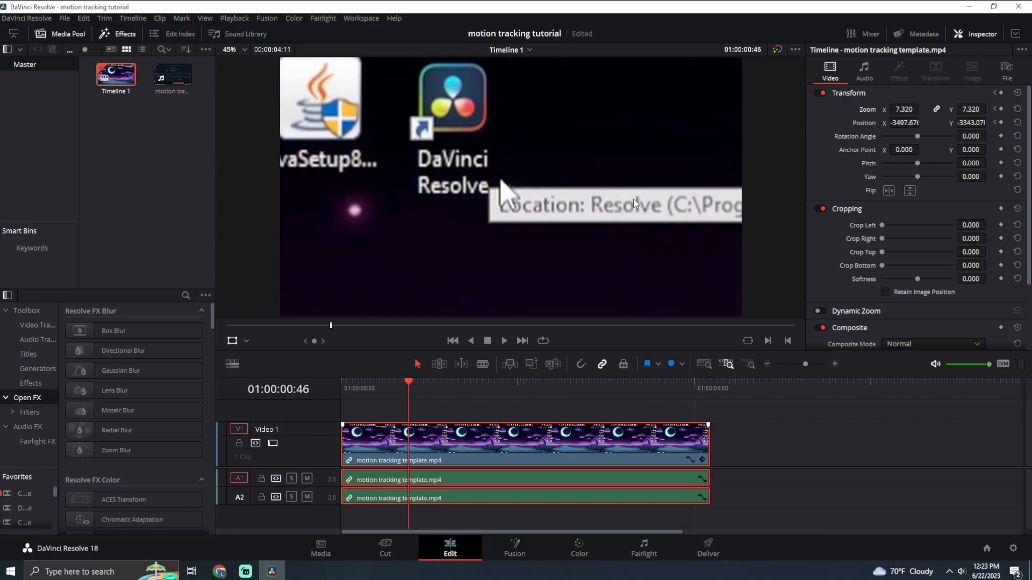
drag(626, 222, 620, 216)
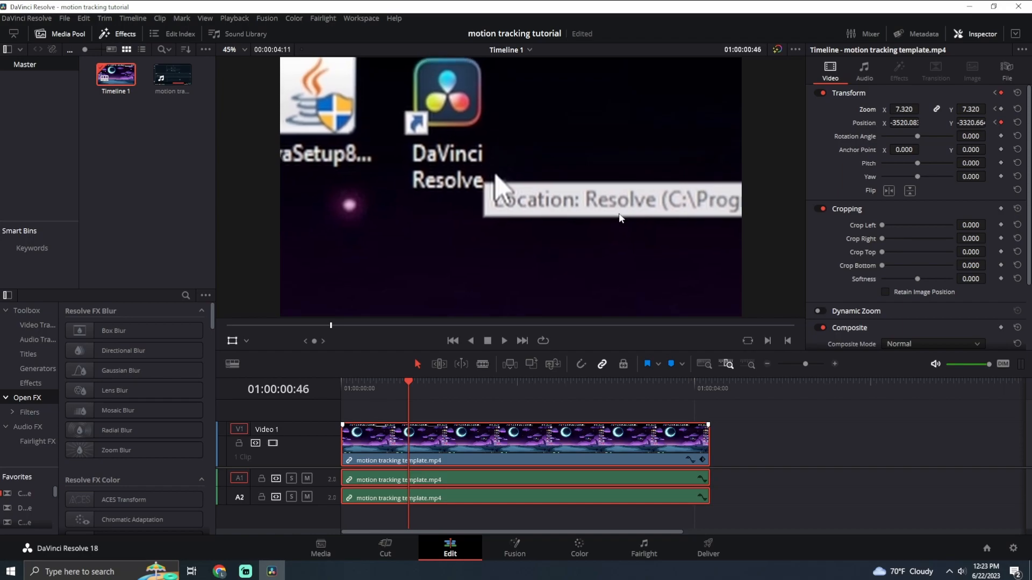
key(Right)
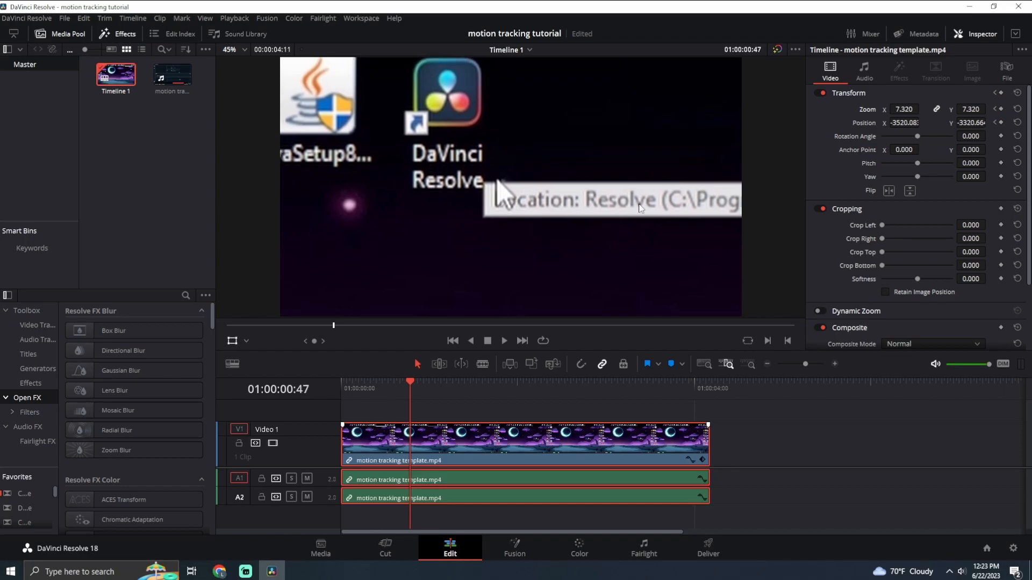
drag(587, 231, 586, 222)
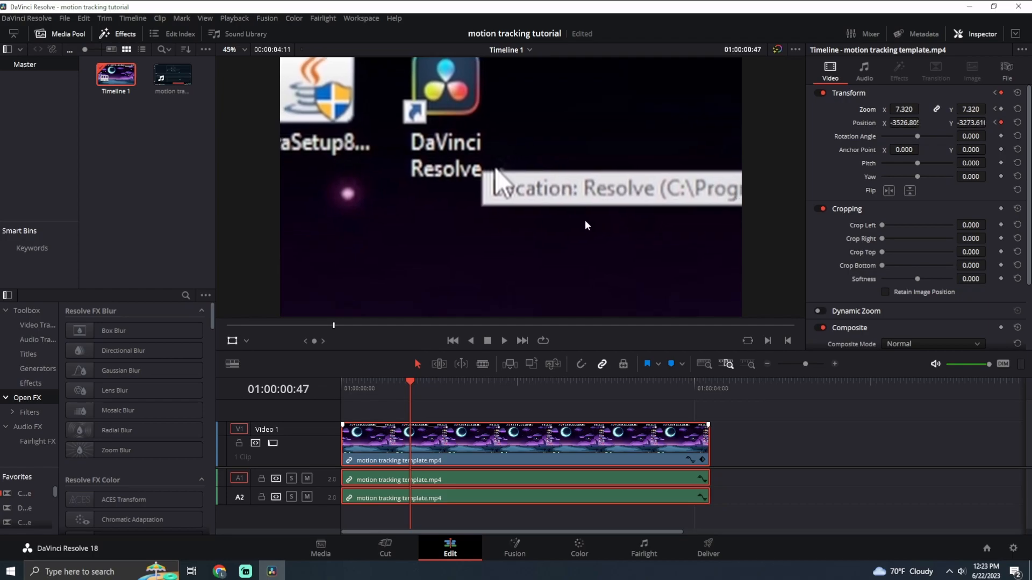
Keyframe the clip's Position frame by frame from 00:48 to 01:16, keeping the moving cursor centred.
key(Right)
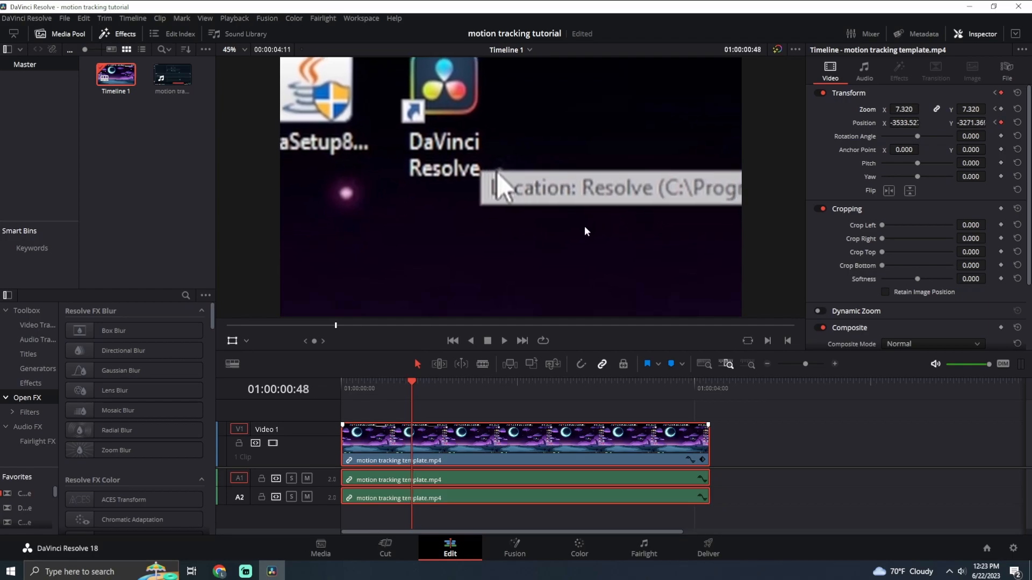
key(Right)
key(Right)
key(Right)
key(Right)
key(Right)
key(Right)
key(Right)
key(Right)
key(Right)
key(Right)
key(Right)
key(Right)
key(Right)
key(Right)
key(Right)
key(Right)
key(Right)
key(Right)
key(Right)
key(Right)
key(Right)
key(Right)
key(Right)
key(Right)
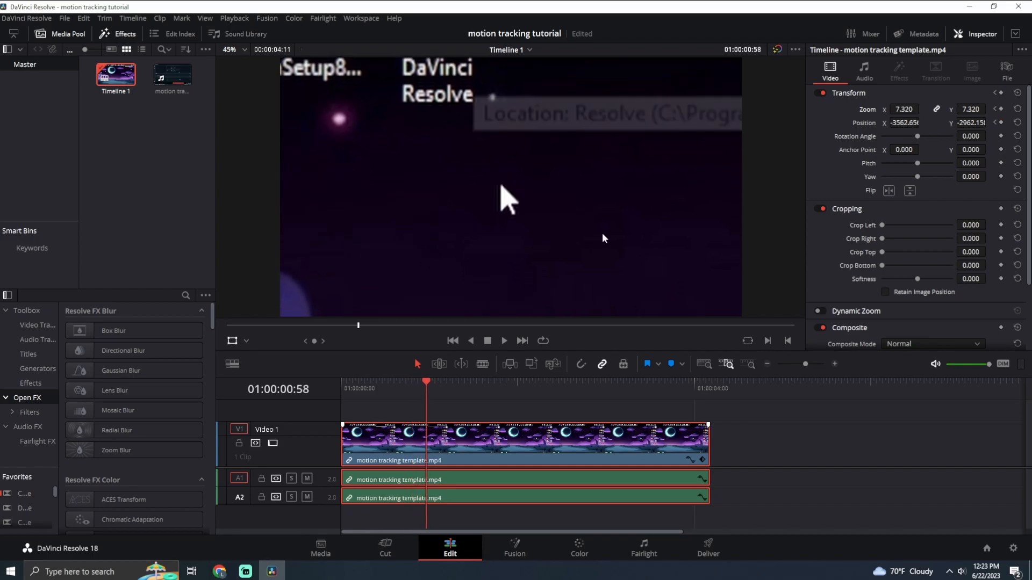
Continue tracking the cursor with Position keyframes from 01:16 to 02:08, ending at about 728, -305.
key(Right)
key(Right)
key(Right)
key(Right)
key(Right)
key(Right)
key(Right)
key(Right)
key(Right)
key(Right)
key(Right)
key(Right)
key(Right)
key(Right)
key(Right)
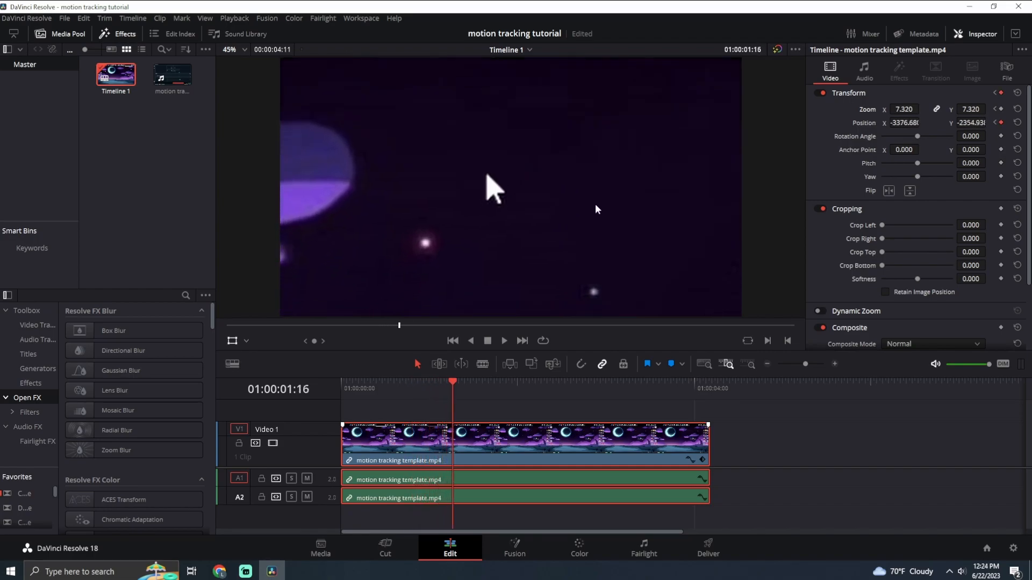
key(Right)
key(Right)
key(Right)
key(Right)
key(Right)
key(Right)
key(Right)
key(Right)
key(Right)
key(Right)
key(Right)
key(Right)
key(Right)
key(Right)
key(Right)
key(Right)
key(Right)
key(Right)
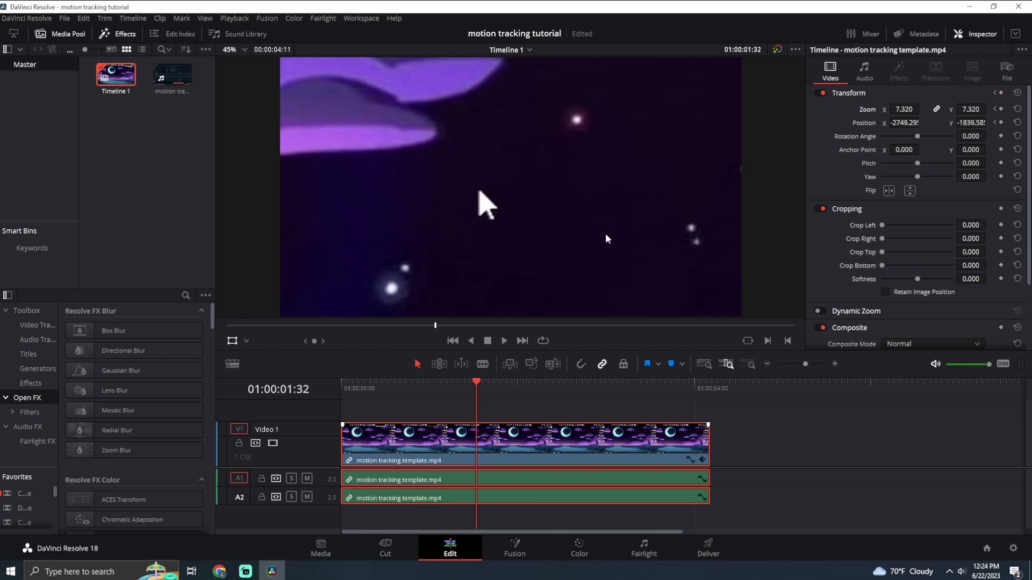
key(Right)
key(Right)
key(Right)
key(Right)
key(Right)
key(Right)
key(Right)
key(Right)
key(Right)
key(Right)
key(Right)
key(Right)
key(Right)
key(Right)
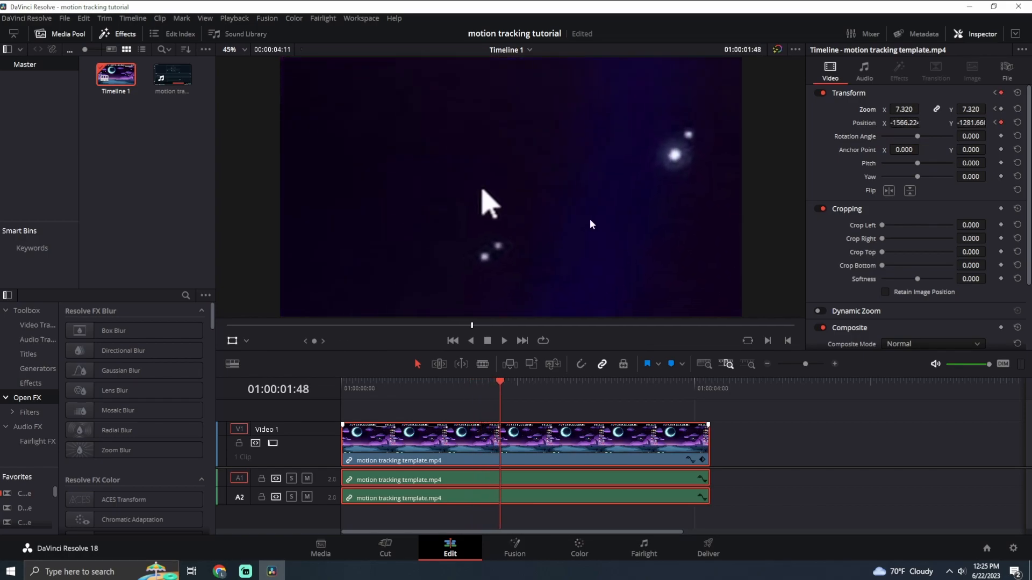
key(Right)
key(Right)
key(Right)
key(Right)
key(Right)
key(Right)
key(Right)
key(Right)
key(Right)
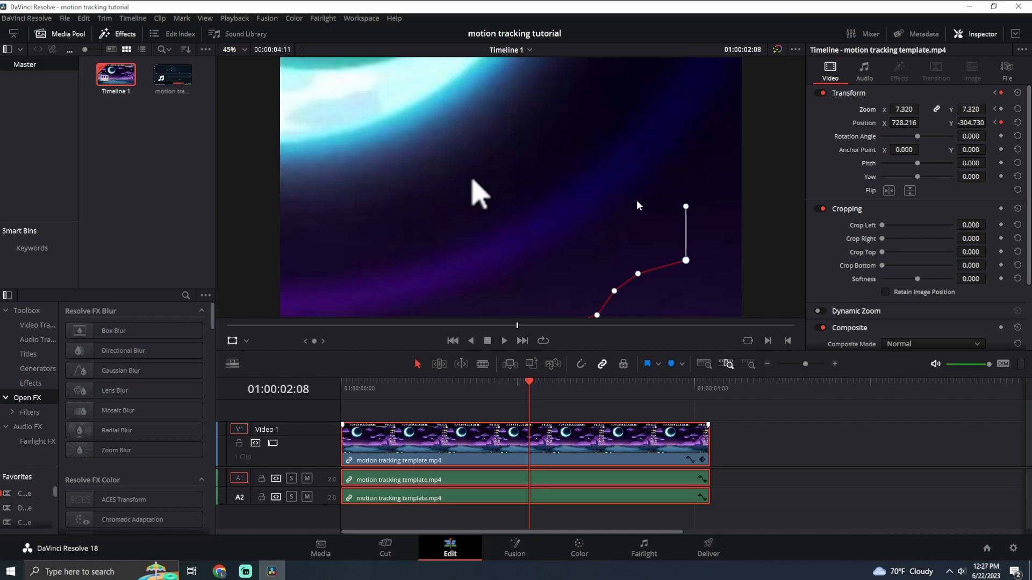
Advance past 02:08 and shift the clip at successive frames so the cursor stays centred on its way to the desktop icons.
key(Right)
key(Right)
key(Right)
key(Right)
drag(565, 220, 578, 215)
key(Right)
key(Right)
key(Right)
key(Right)
key(Right)
drag(519, 247, 577, 199)
key(Right)
key(Right)
key(Right)
key(Right)
key(Right)
key(Right)
Finish tracking the cursor to the Undertale icon at 03:25, bringing Position to 5471.701, 1445.228.
key(Right)
key(Right)
key(Right)
key(Right)
key(Right)
key(Right)
key(Right)
key(Right)
key(Right)
key(Right)
key(Right)
key(Right)
key(Right)
key(Right)
key(Right)
key(Right)
key(Right)
key(Right)
key(Right)
key(Right)
key(Right)
key(Right)
key(Right)
key(Right)
key(Right)
key(Right)
key(Right)
key(Right)
key(Right)
key(Right)
key(Right)
key(Right)
key(Right)
key(Right)
key(Right)
key(Right)
key(Right)
key(Right)
drag(518, 232, 565, 215)
key(Right)
key(Right)
key(Right)
key(Right)
drag(518, 246, 573, 229)
key(Right)
key(Right)
key(Right)
key(Right)
key(Right)
key(Right)
key(Right)
key(Right)
key(Right)
key(Right)
key(Right)
key(Right)
key(Right)
key(Right)
key(Right)
key(Right)
key(Right)
drag(504, 225, 557, 223)
key(Right)
key(Right)
key(Right)
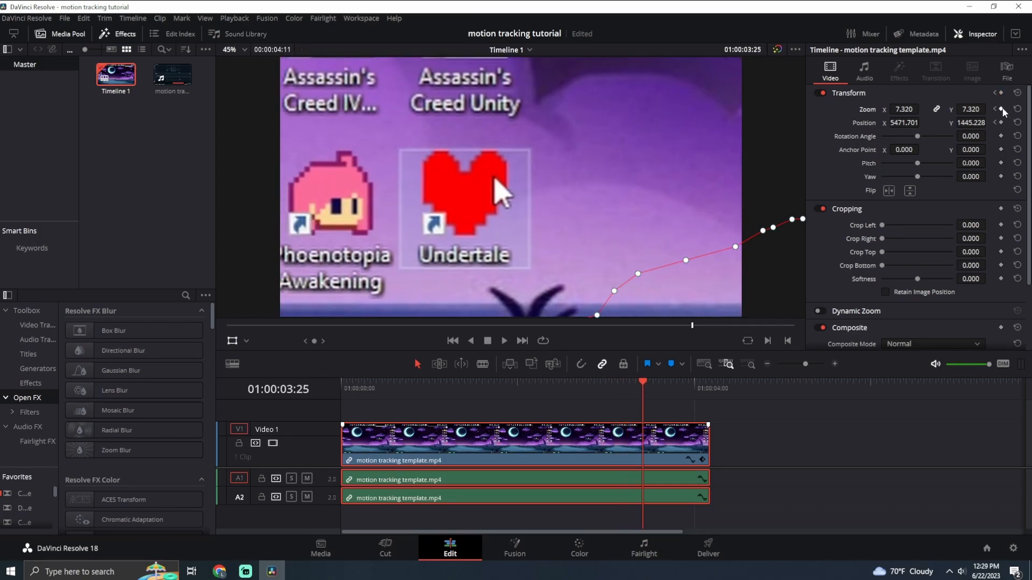
Add Zoom and Position keyframes at 03:25 and on the following frame, 03:26.
click(1001, 123)
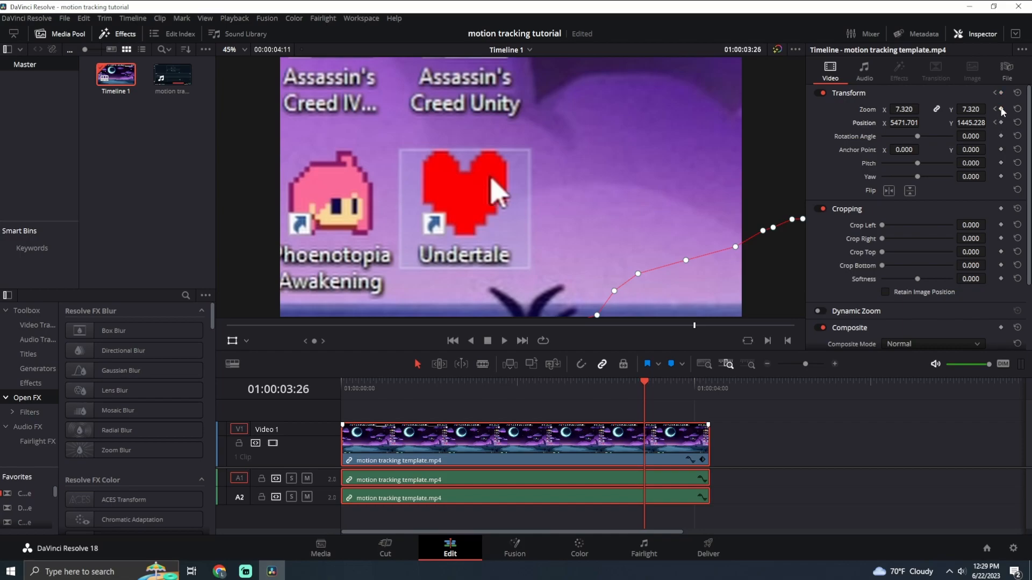
click(1001, 110)
click(1002, 122)
At 03:26, set Zoom to 1 and Position X and Y to 0, and return the playhead to the timeline's start.
click(904, 109)
text(1)
key(Tab)
key(Tab)
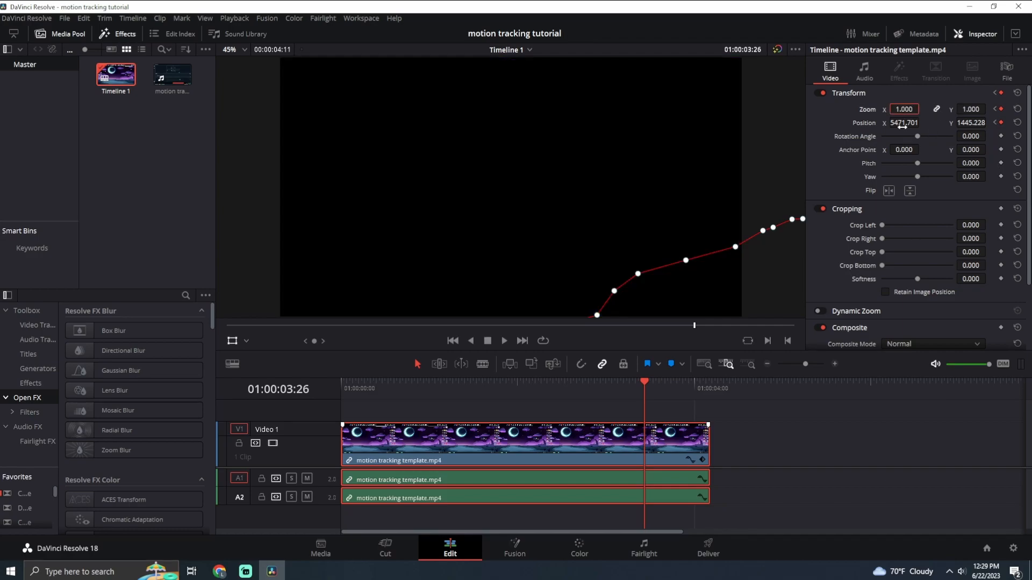
text(0)
key(Tab)
text(0)
key(Return)
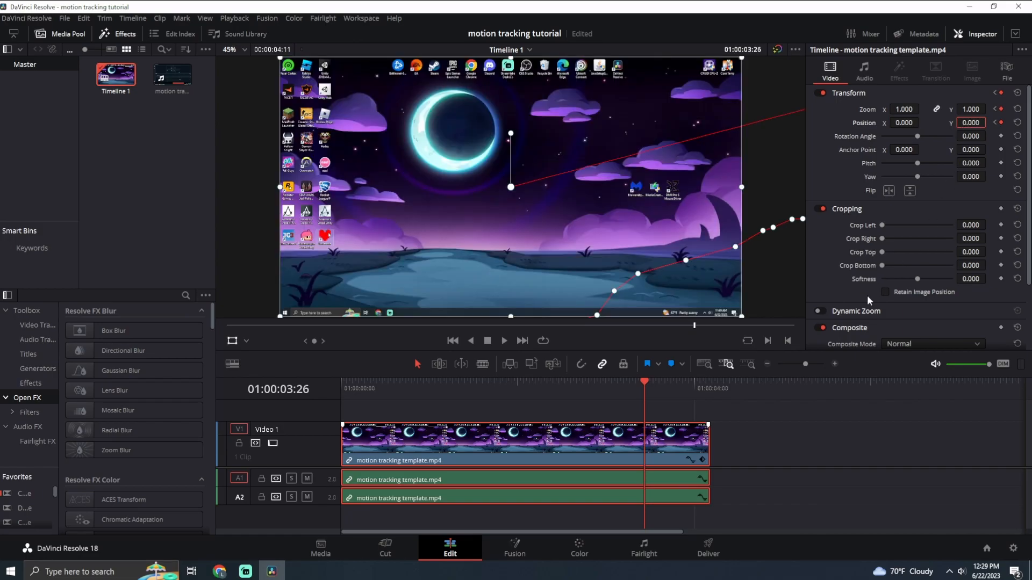
drag(650, 379, 341, 383)
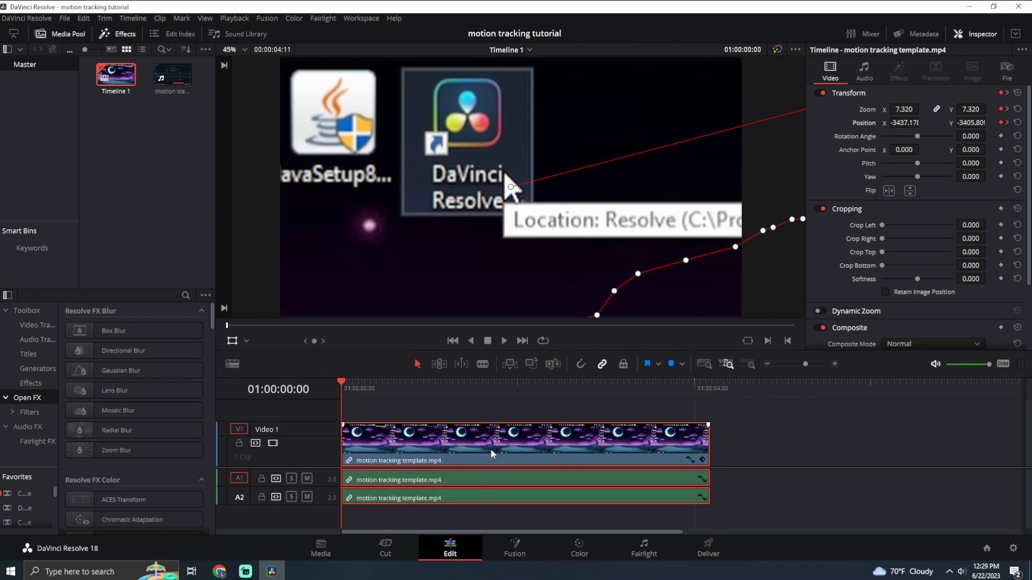
On the Cut page, extend the start of the motion-tracked clip earlier so the timeline lasts 04:33.
click(342, 438)
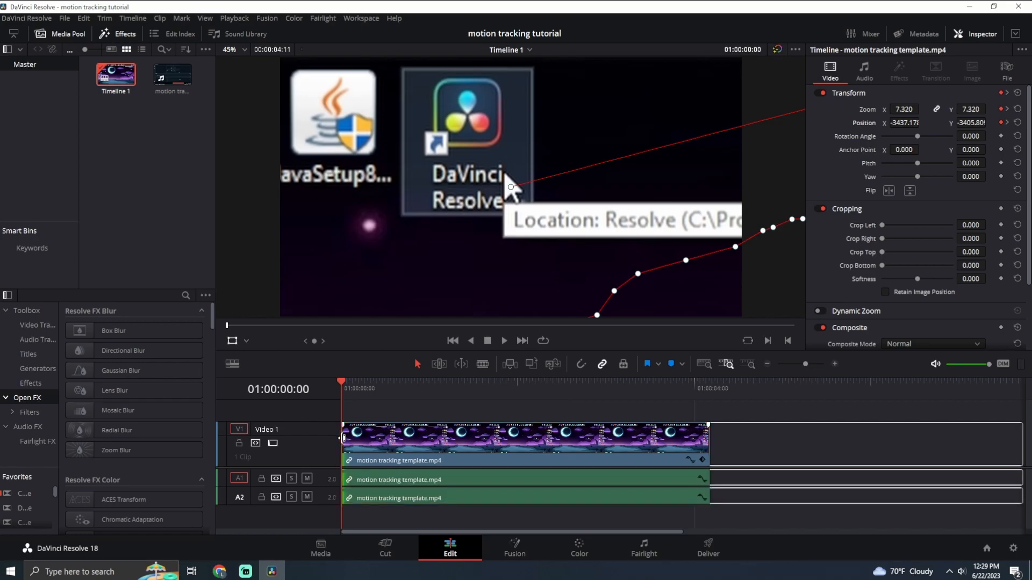
click(390, 546)
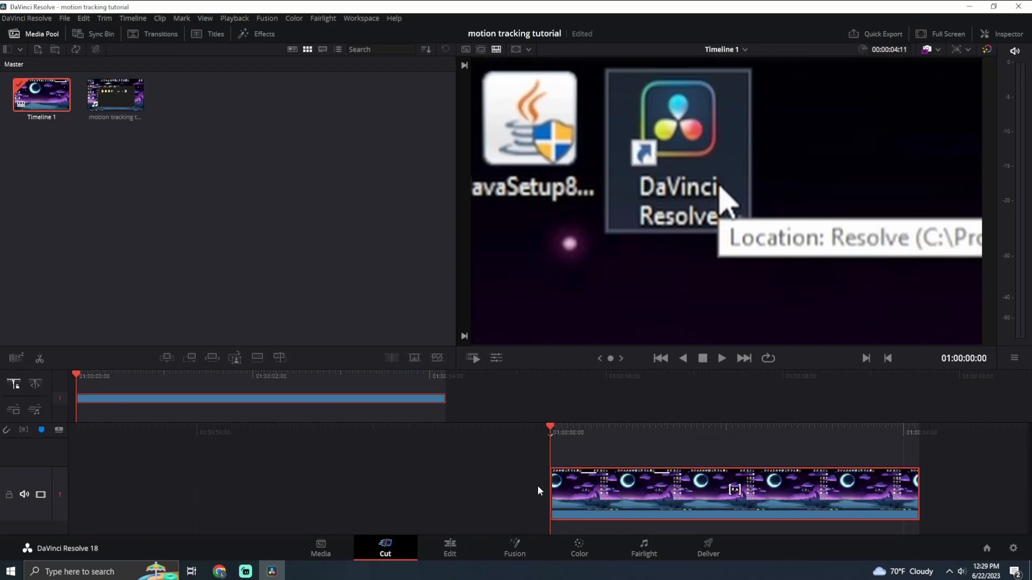
drag(548, 487, 519, 487)
drag(557, 427, 589, 424)
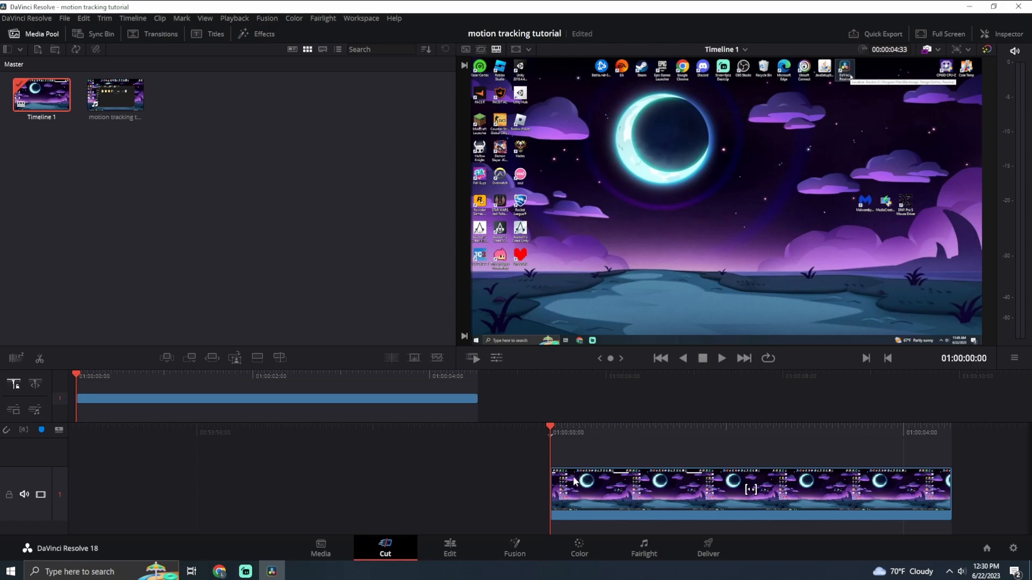
Play and scrub through the whole timeline several times to review the cursor tracking, finishing back at its start.
click(722, 359)
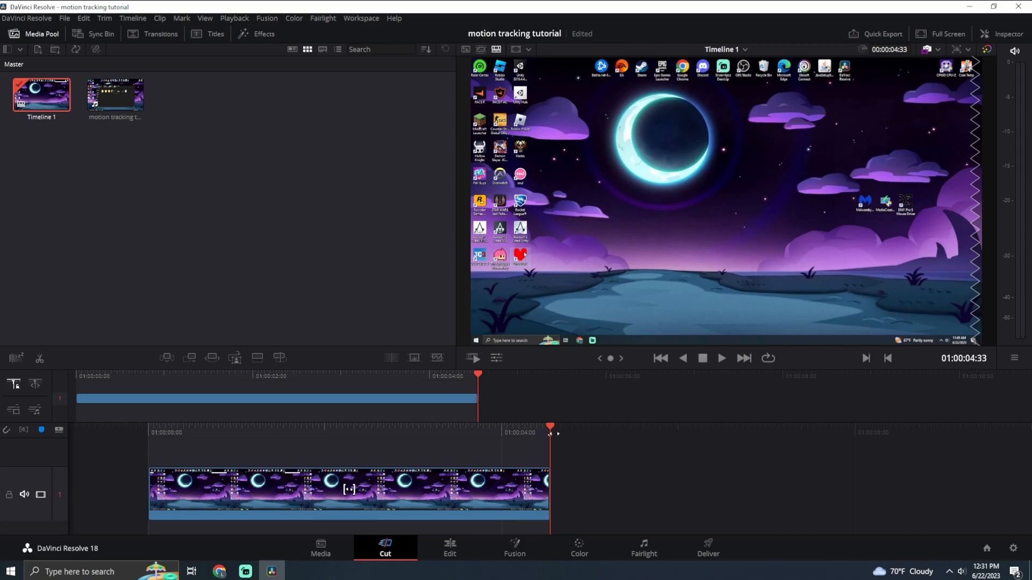
key(Home)
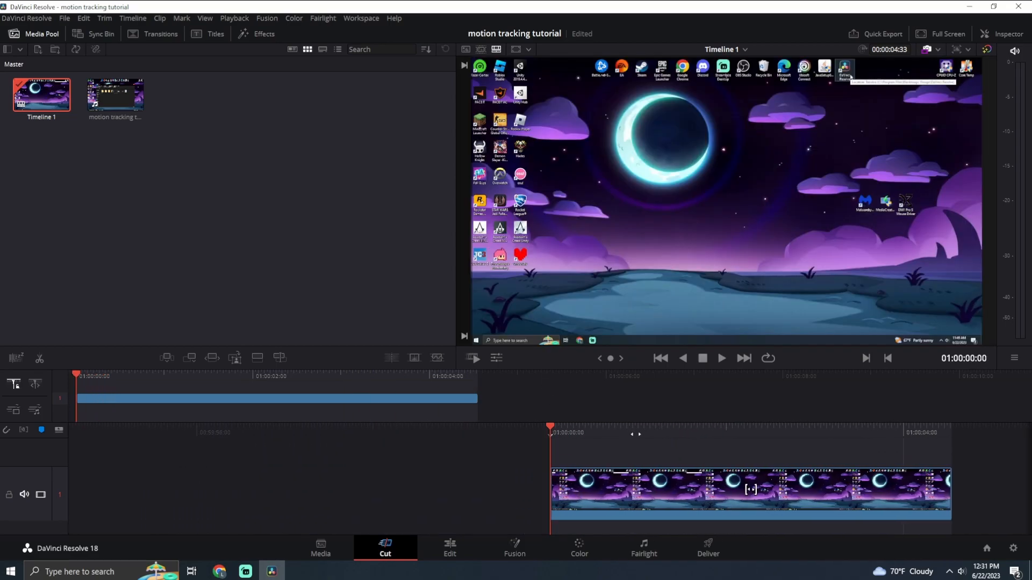
key(space)
drag(222, 458, 747, 469)
key(space)
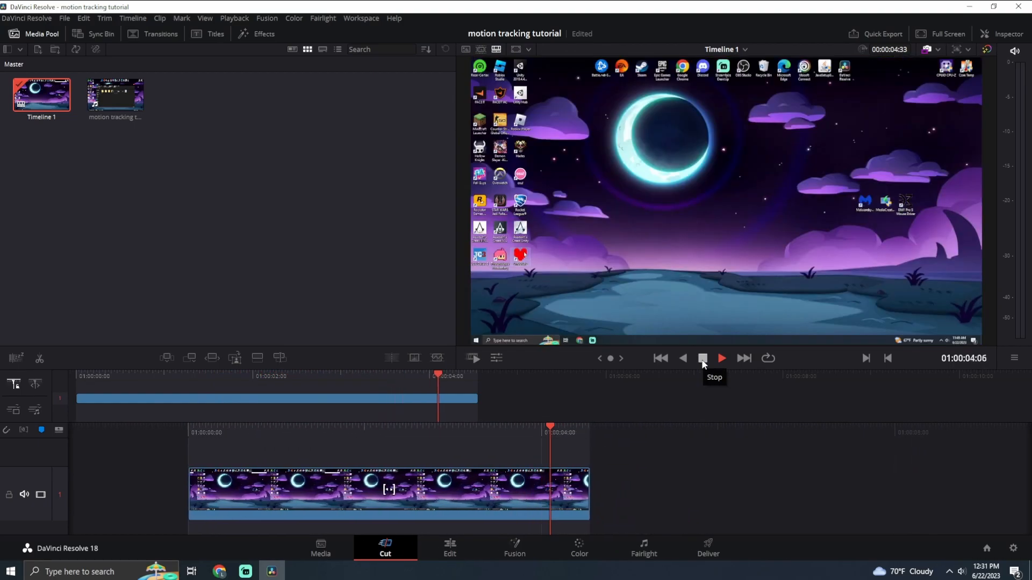
click(703, 362)
drag(557, 427, 930, 430)
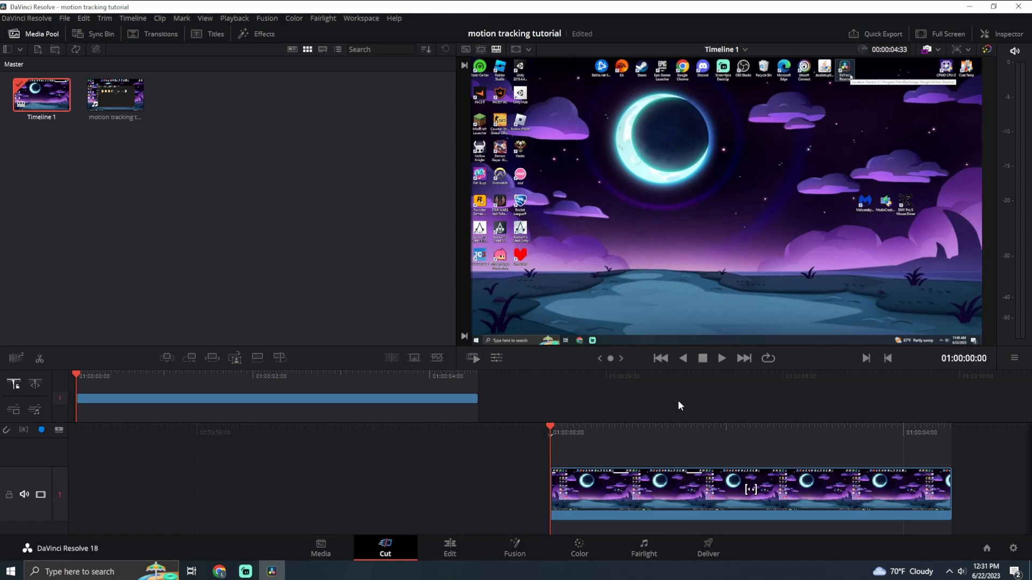
drag(551, 435, 183, 427)
drag(594, 437, 968, 438)
click(721, 359)
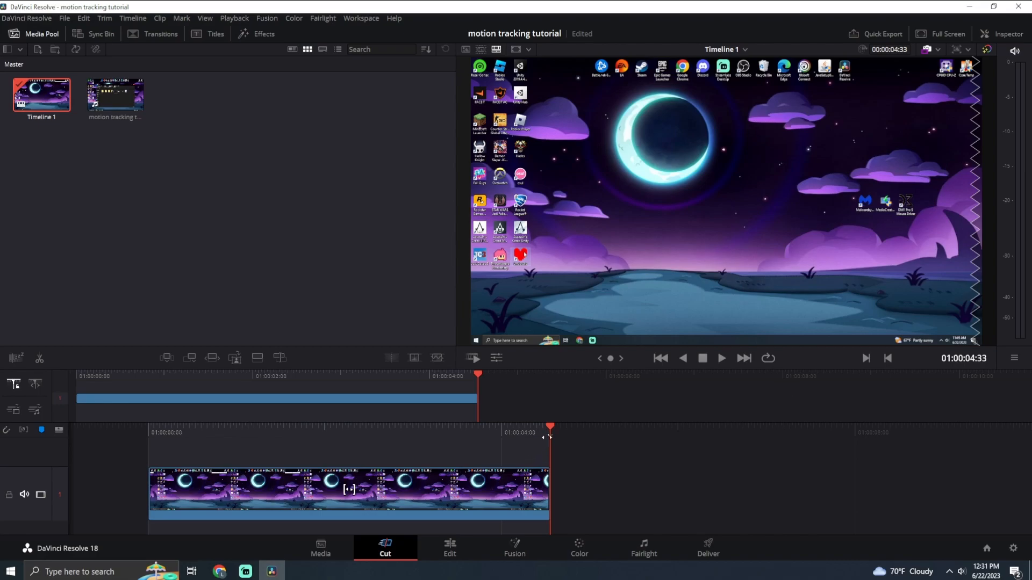
drag(547, 437, 971, 436)
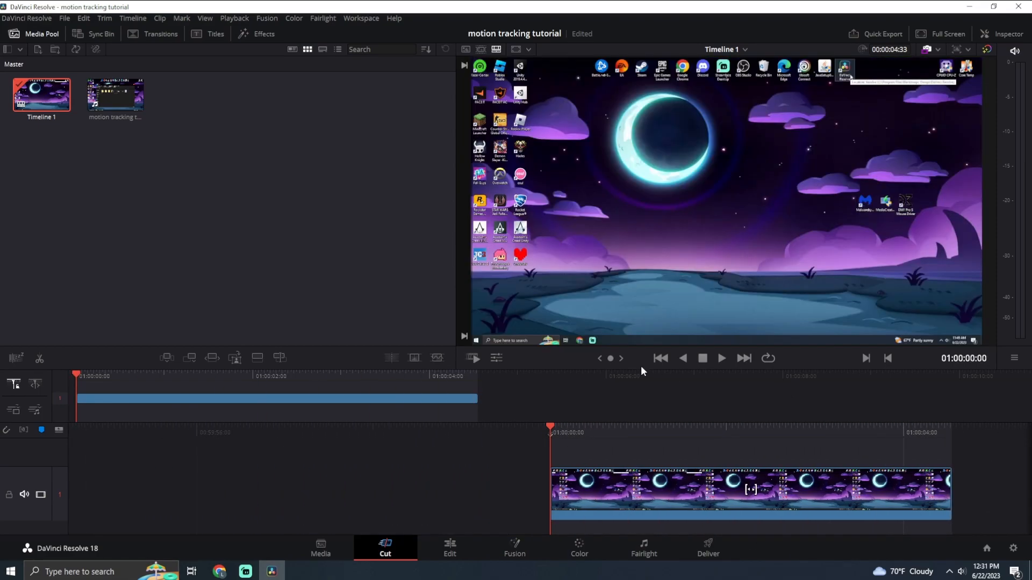